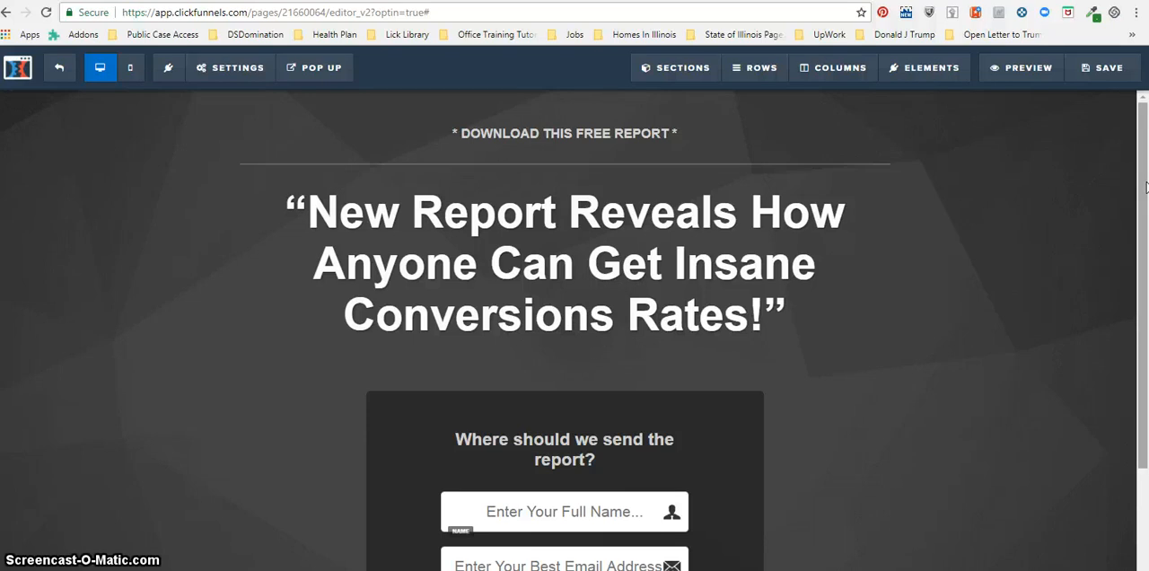
# Review the opt-in page layout and the options for managing its sections, rows, columns and elements.
pyautogui.moveTo(806, 144)
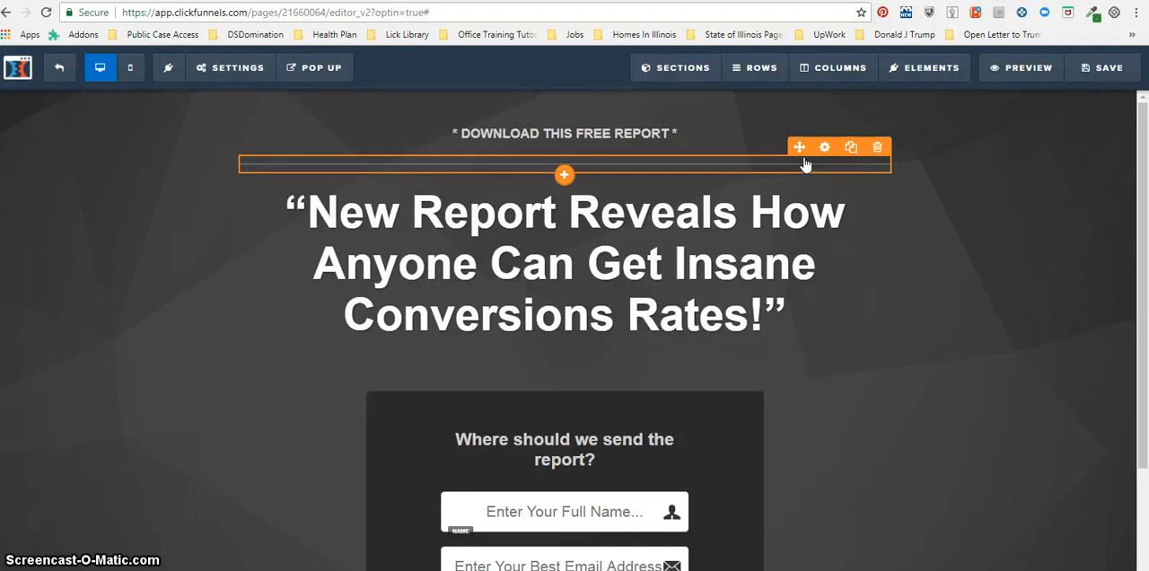
pyautogui.click(884, 181)
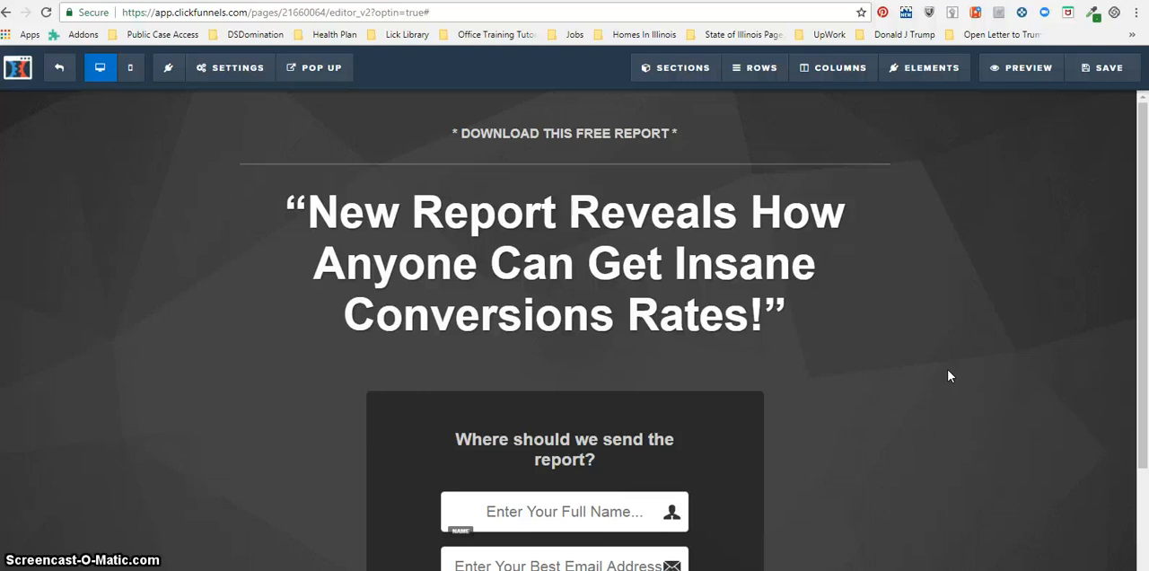
pyautogui.click(1140, 239)
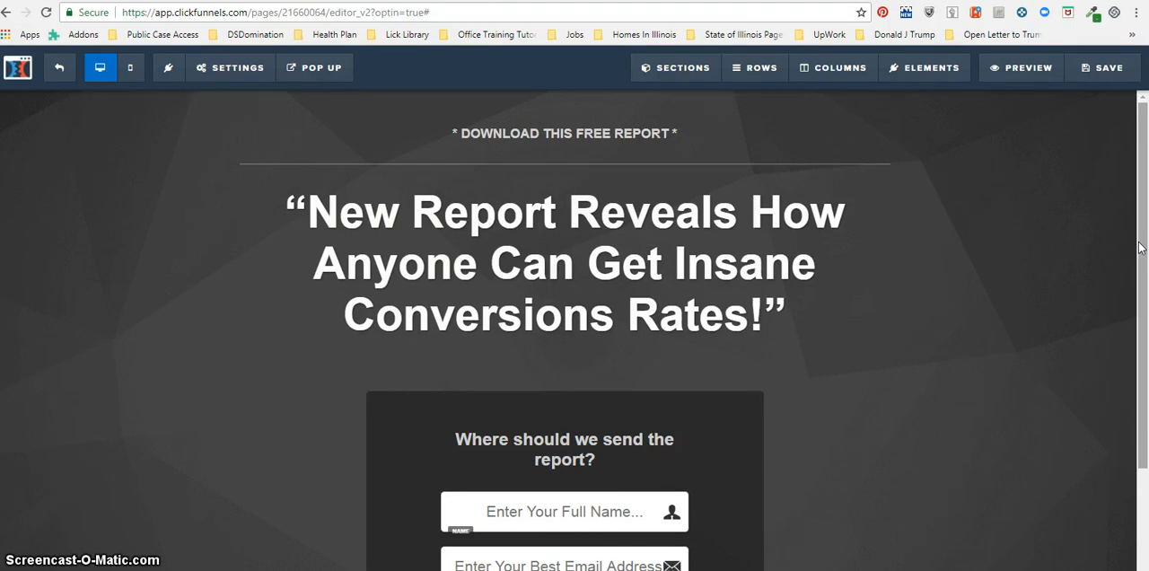
pyautogui.moveTo(1139, 248); pyautogui.dragTo(1132, 349)
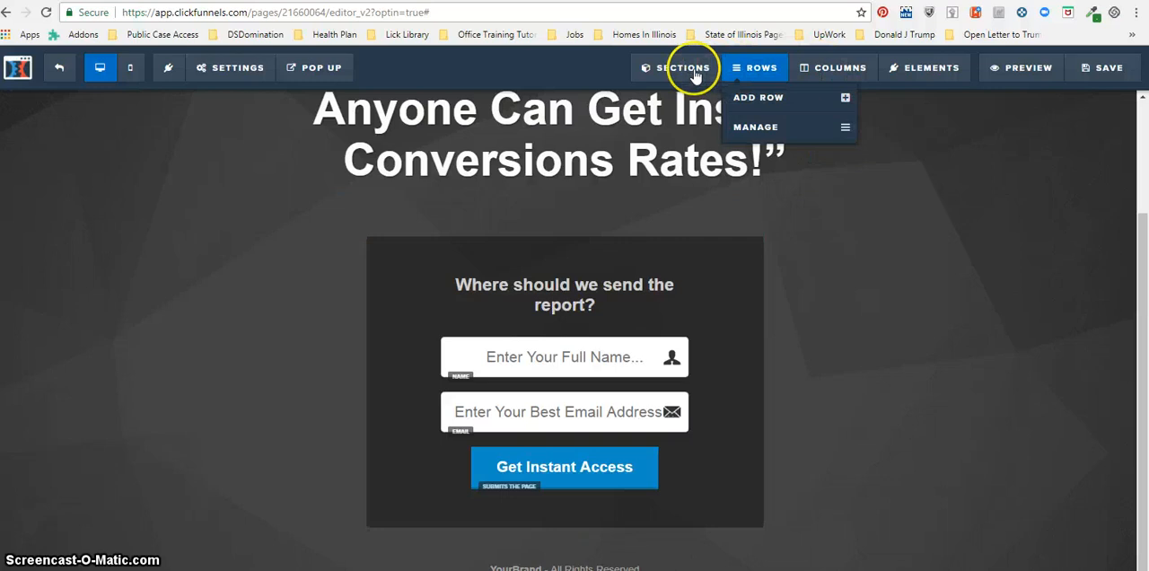
pyautogui.moveTo(643, 76)
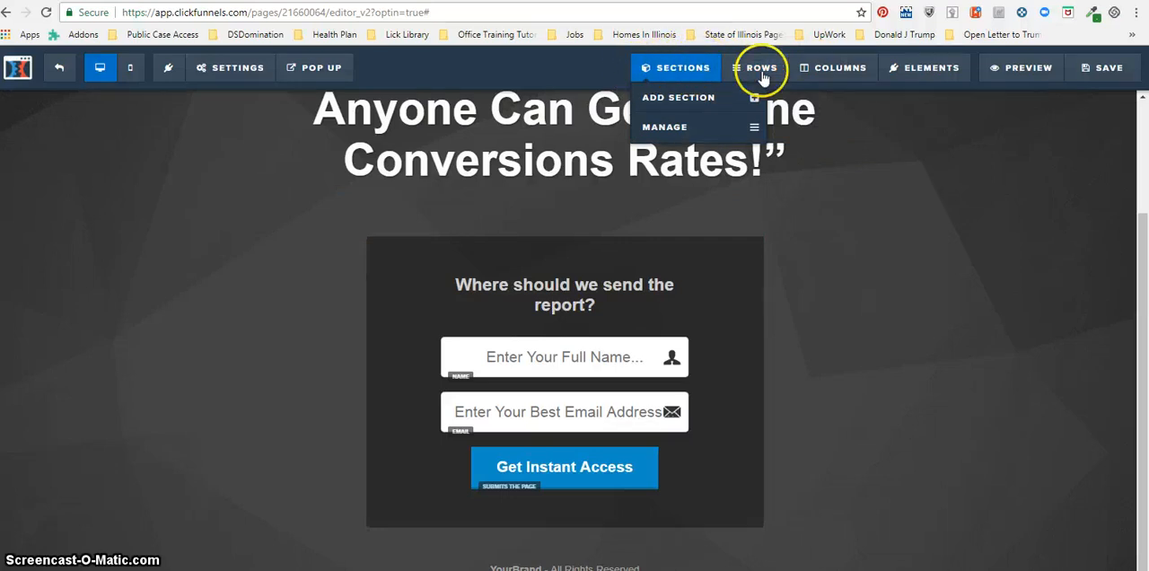
pyautogui.moveTo(762, 78)
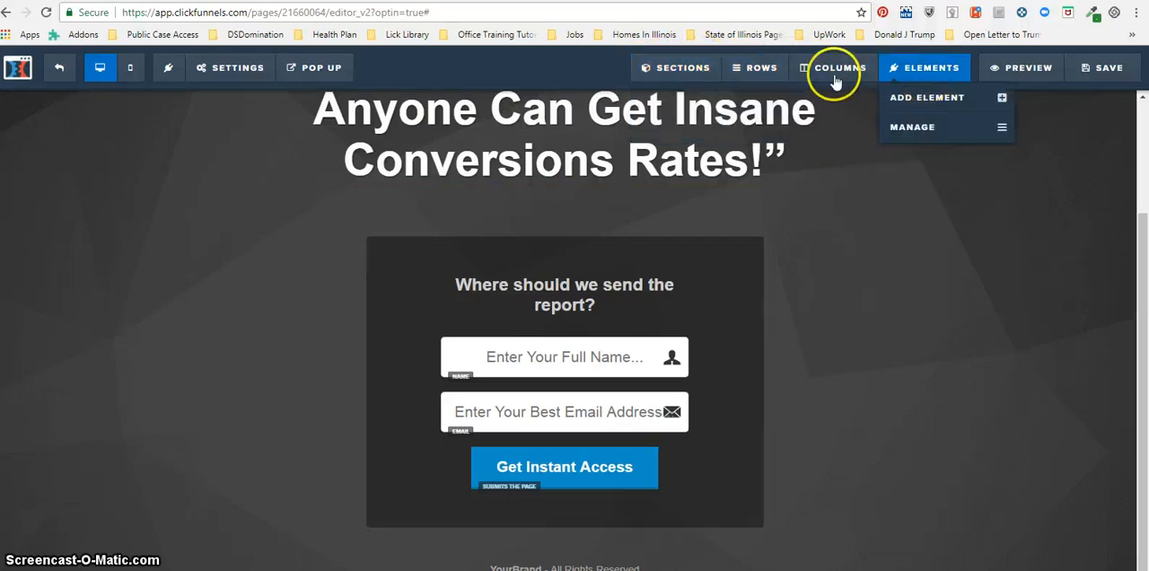
pyautogui.moveTo(910, 75)
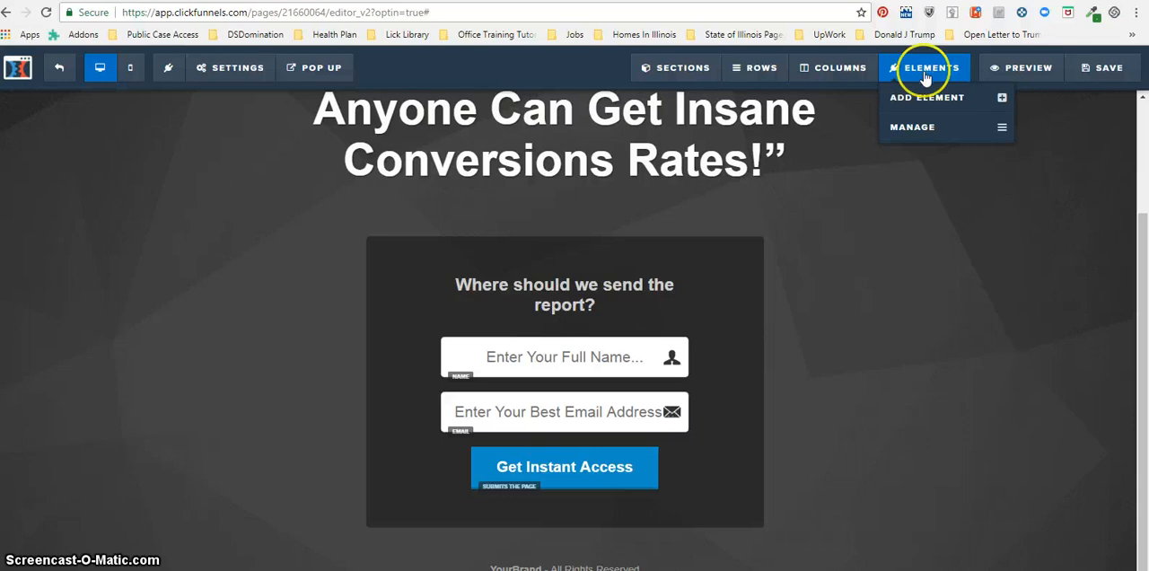
pyautogui.click(760, 72)
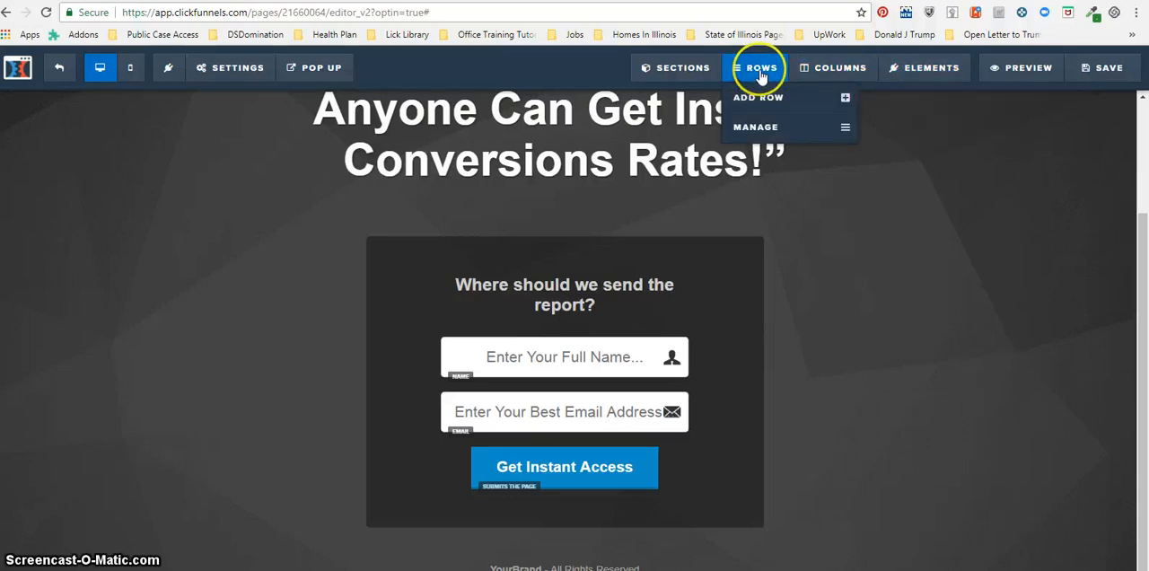
pyautogui.click(700, 66)
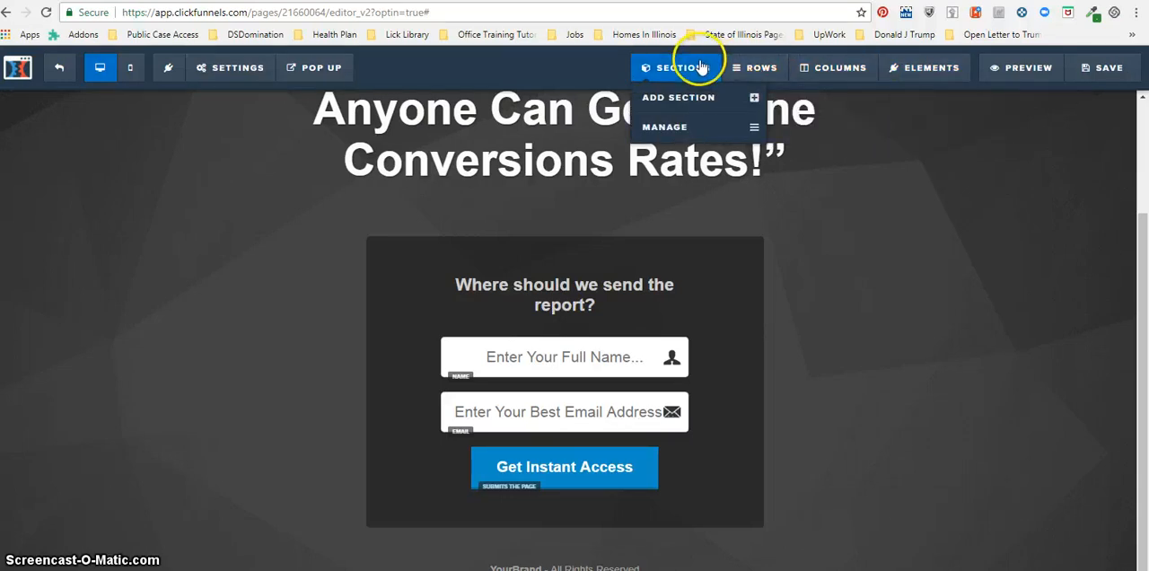
# Open the list for managing page elements and locate each one on the page, from Pre Text to Footer Text.
pyautogui.click(928, 63)
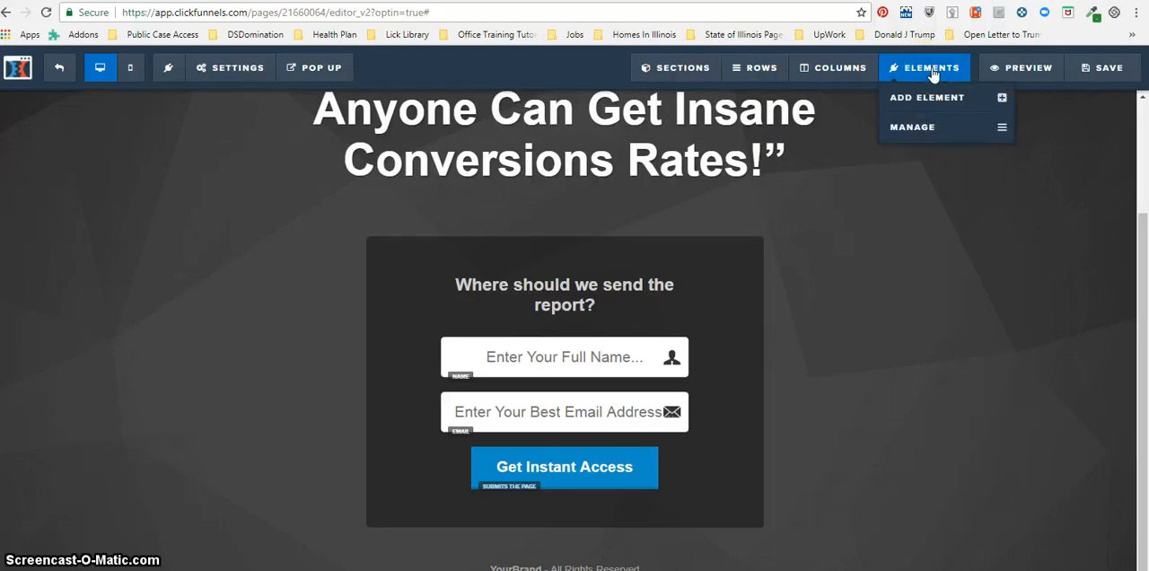
pyautogui.click(918, 130)
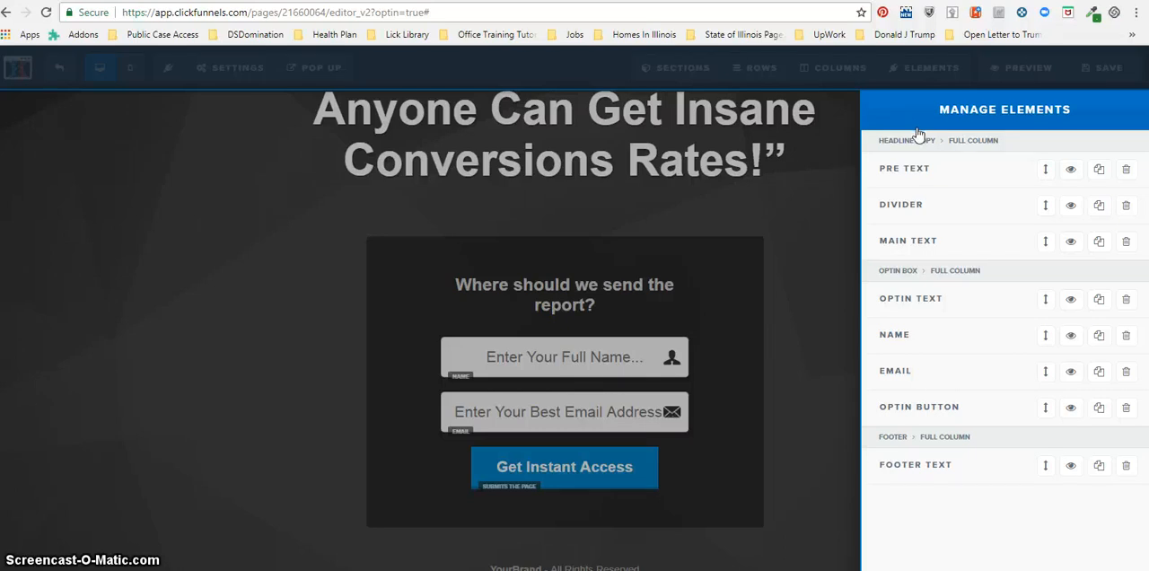
pyautogui.click(905, 171)
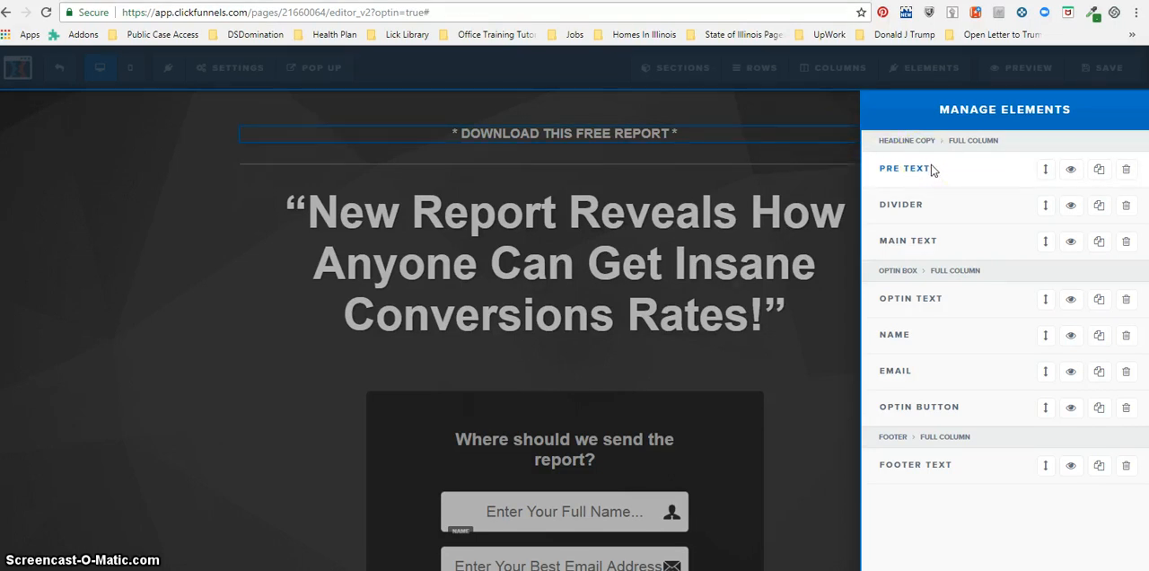
pyautogui.click(901, 206)
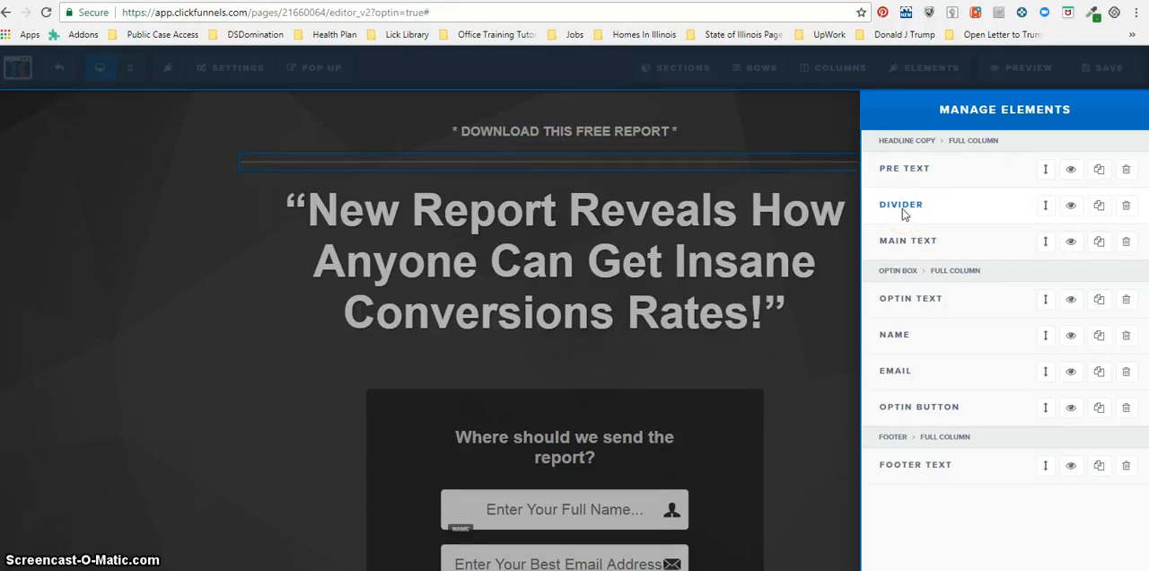
pyautogui.click(899, 249)
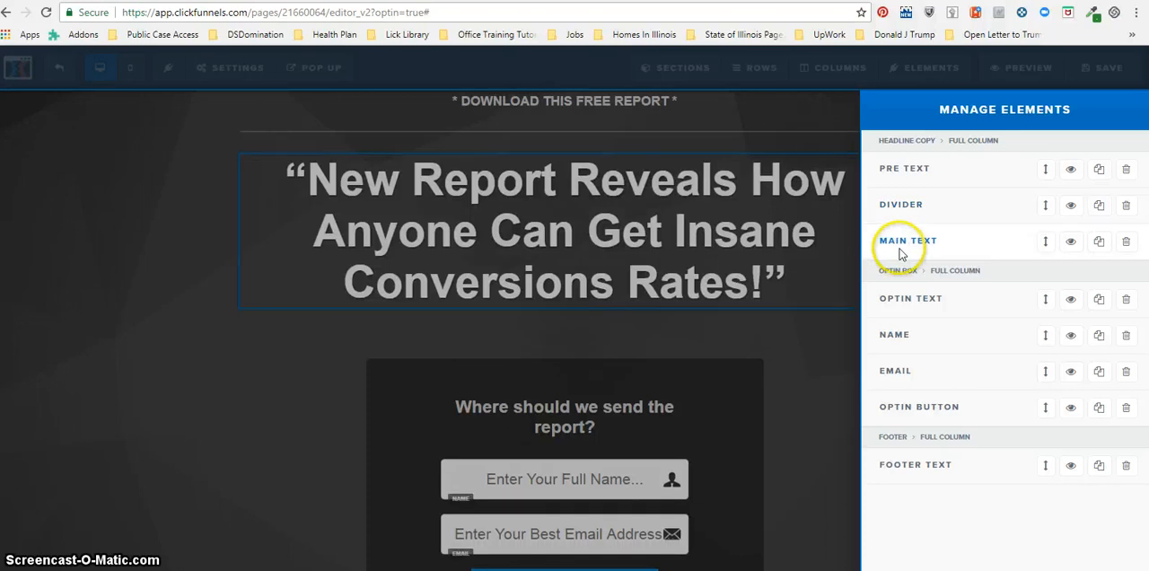
pyautogui.click(891, 298)
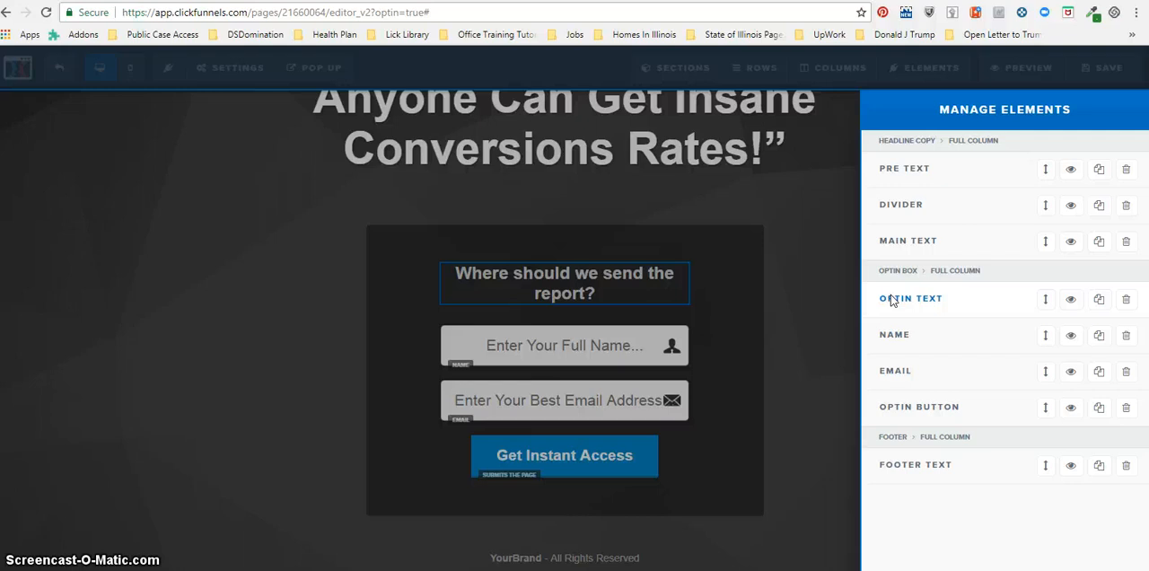
pyautogui.click(892, 328)
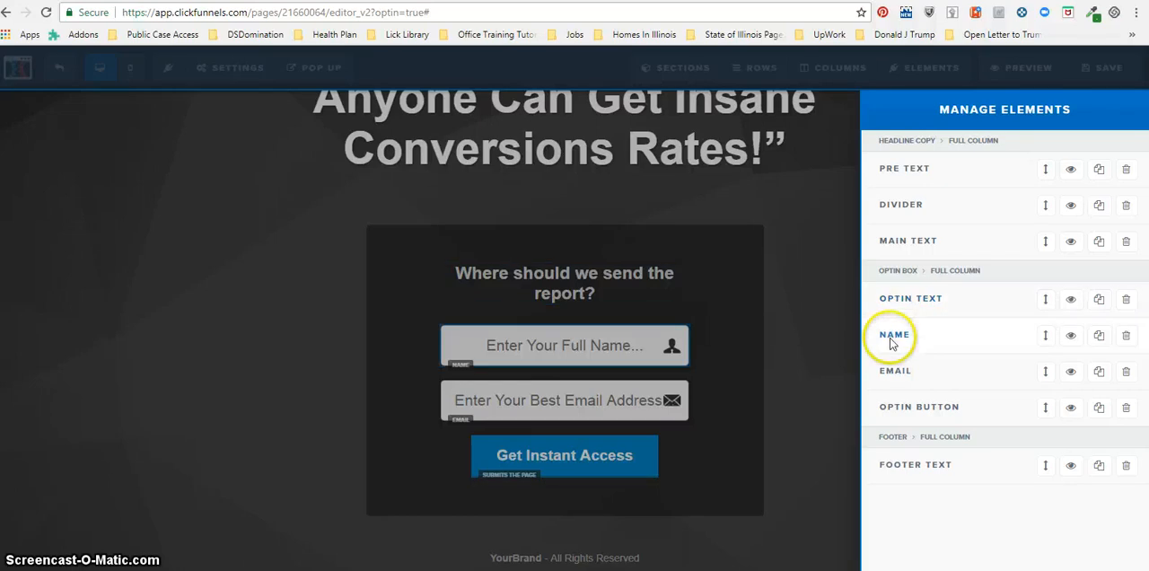
pyautogui.click(890, 376)
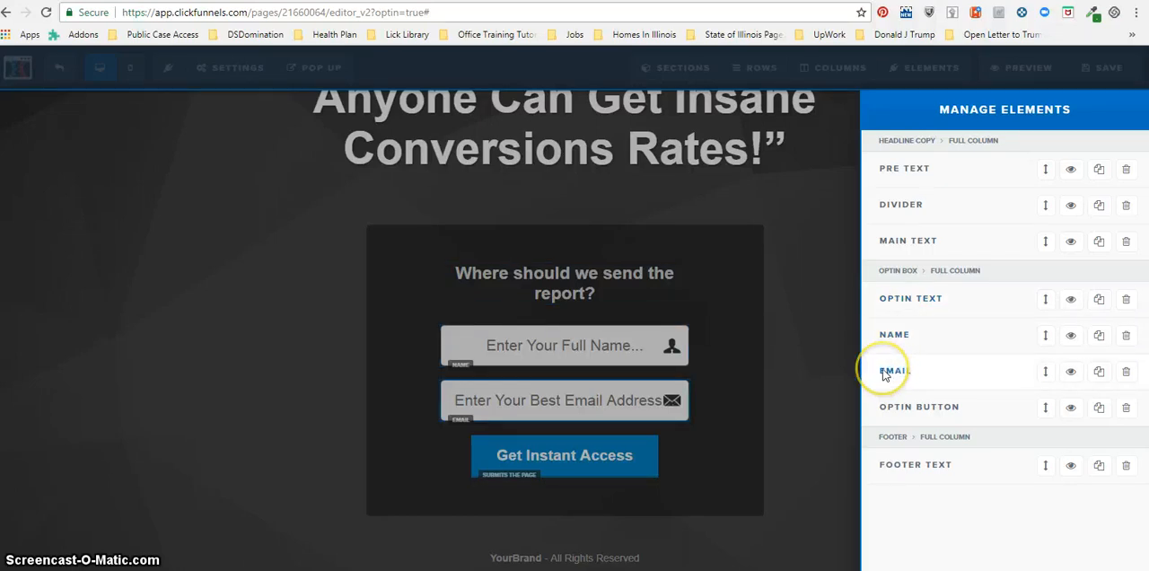
pyautogui.click(871, 410)
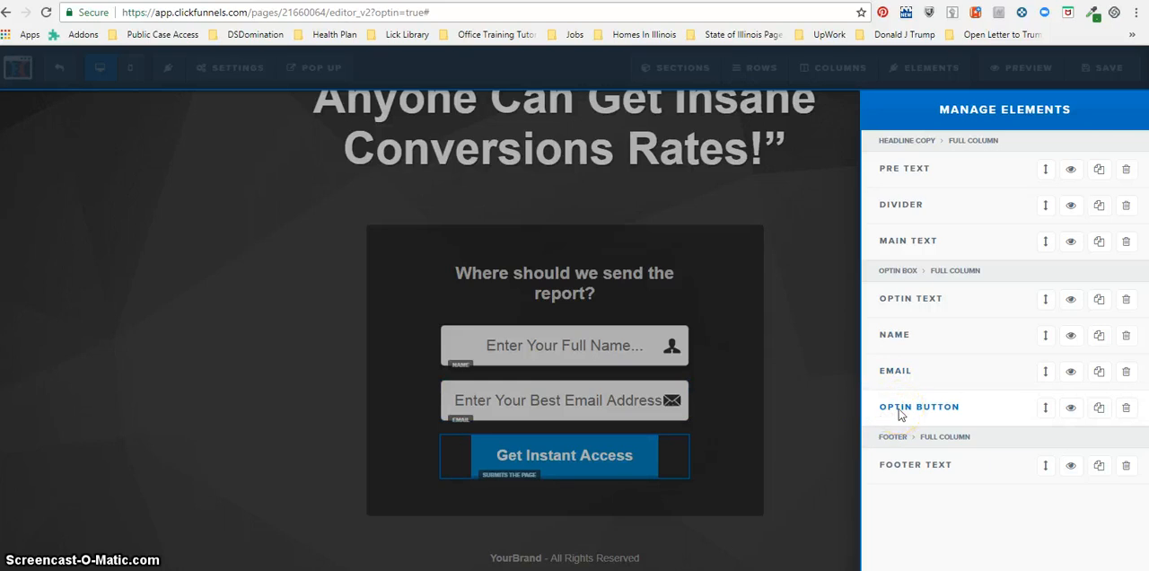
pyautogui.click(891, 468)
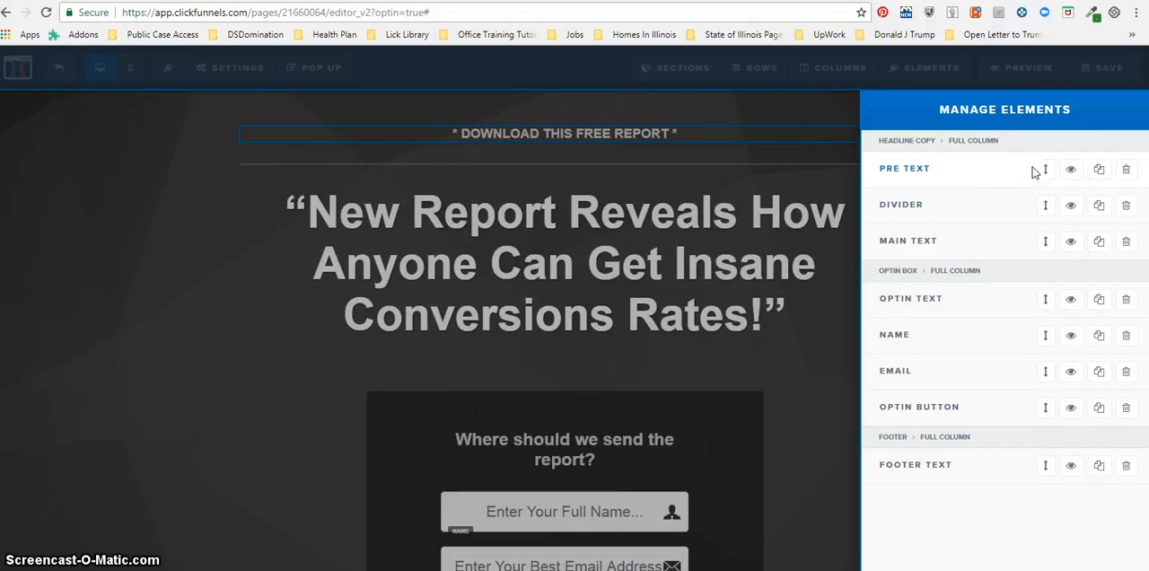
# Move the Pre Text element below Main Text and back to the start of the headline column.
pyautogui.click(1046, 167)
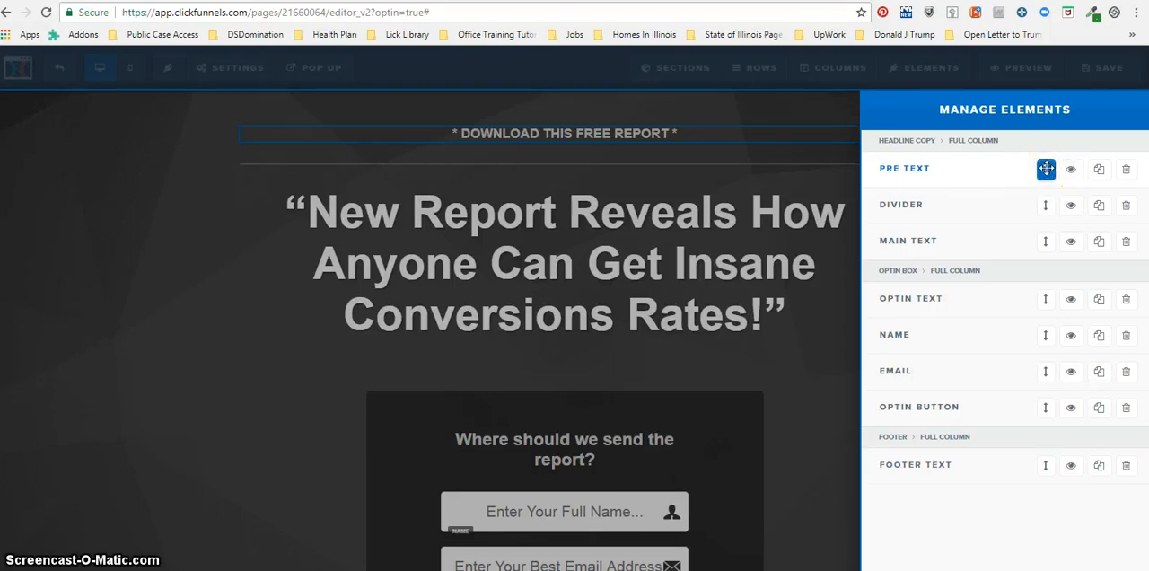
pyautogui.moveTo(1046, 168); pyautogui.dragTo(1044, 241)
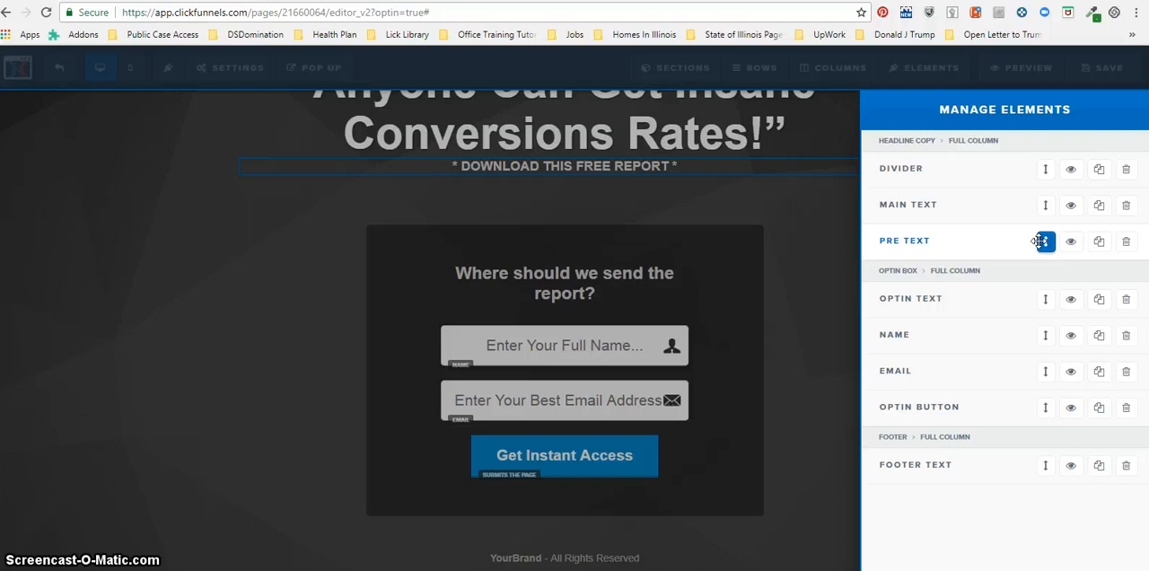
pyautogui.moveTo(1041, 241); pyautogui.dragTo(1041, 170)
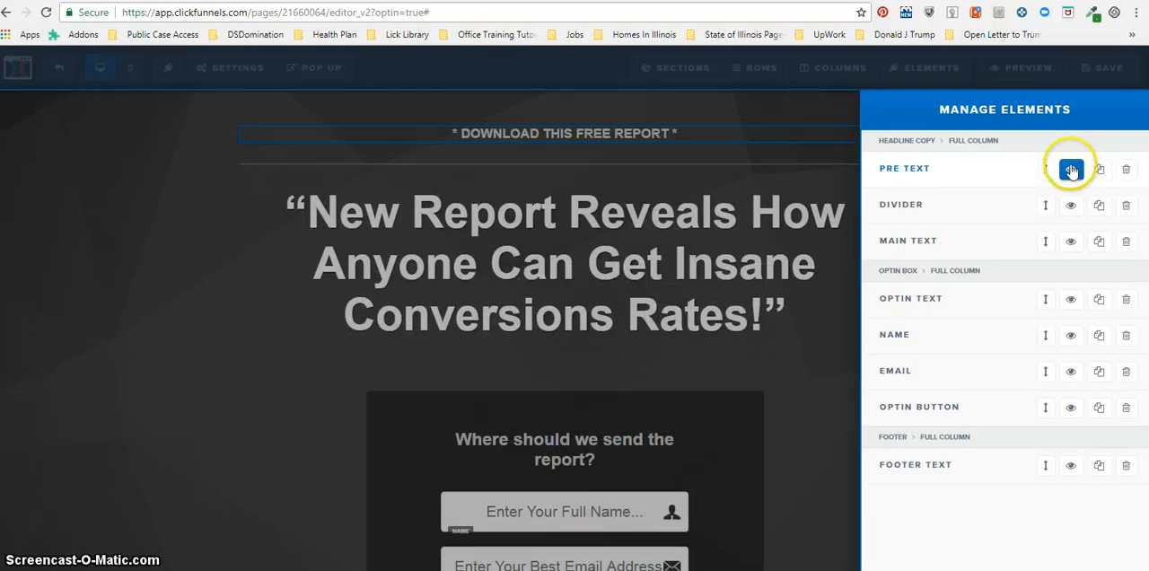
# Hide and show again the Pre Text element and the Divider in the headline column.
pyautogui.click(1070, 170)
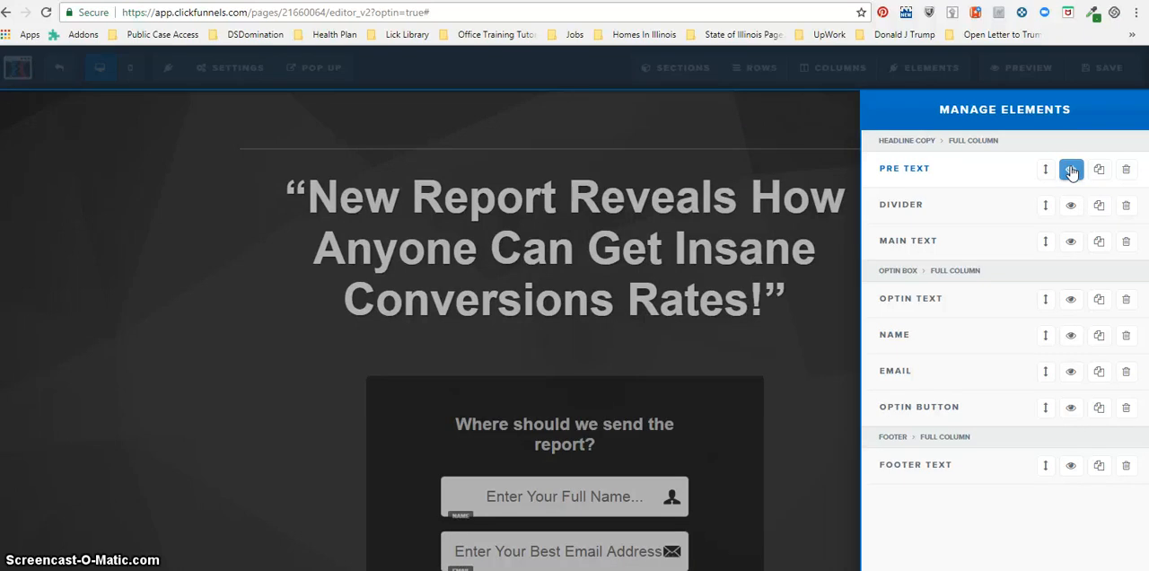
pyautogui.click(1070, 170)
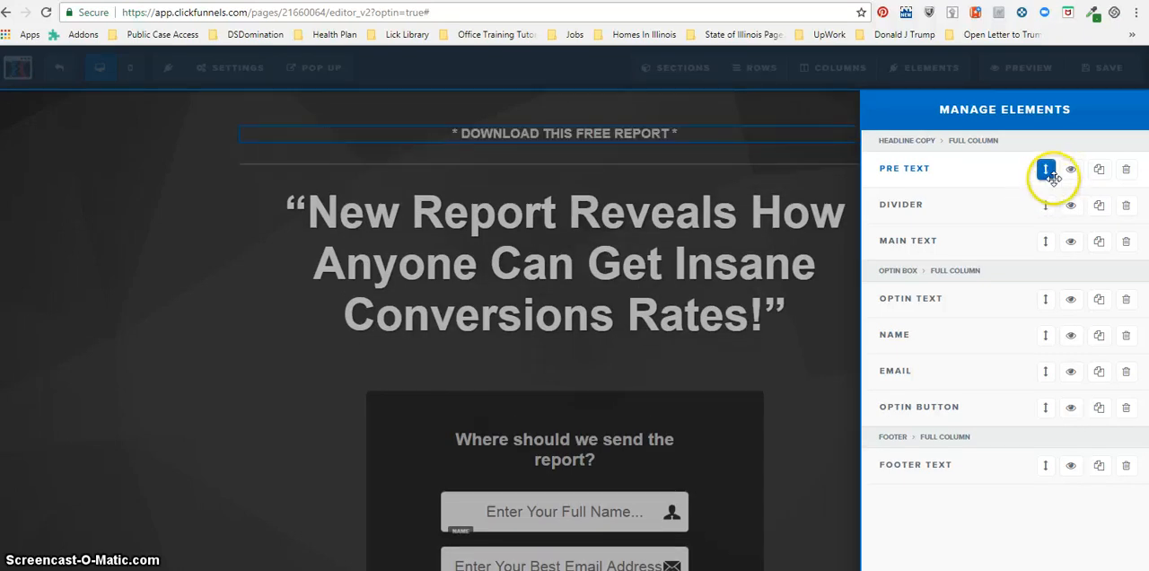
pyautogui.click(1071, 206)
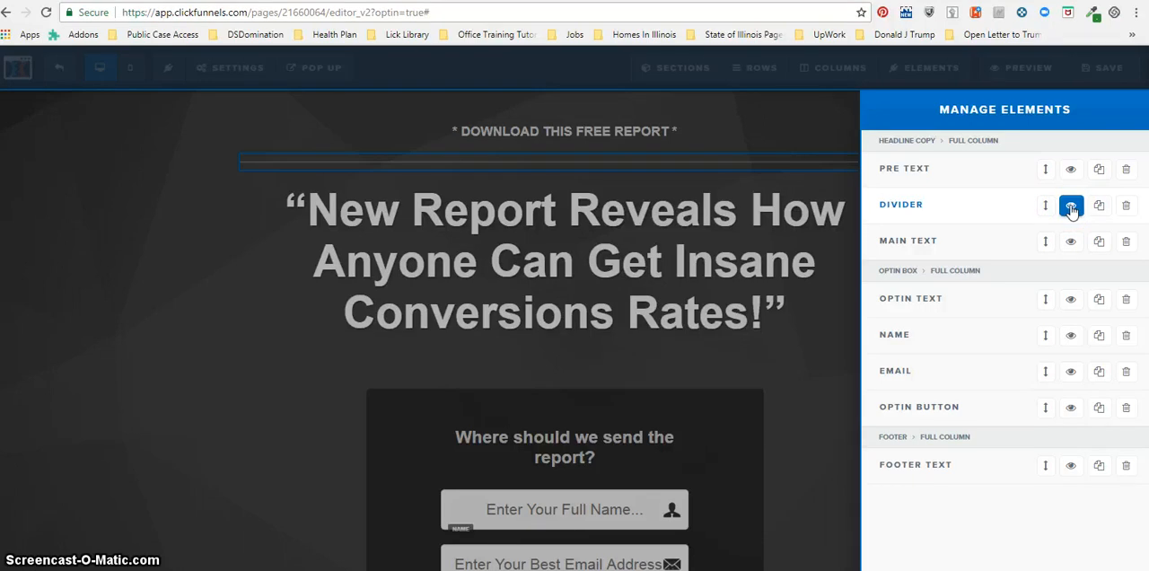
pyautogui.click(1070, 209)
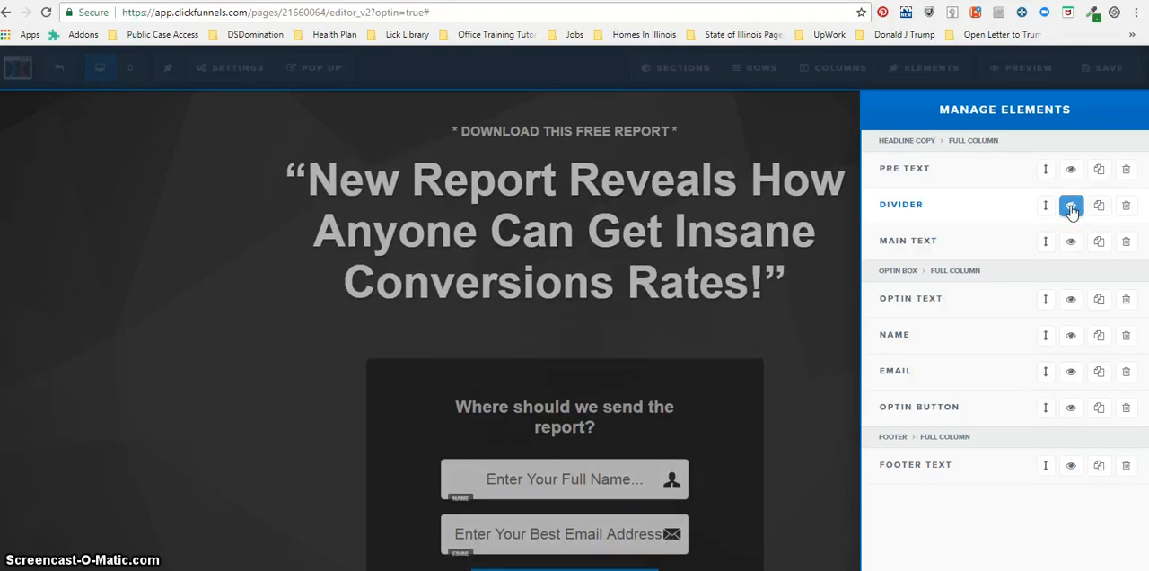
pyautogui.click(1071, 209)
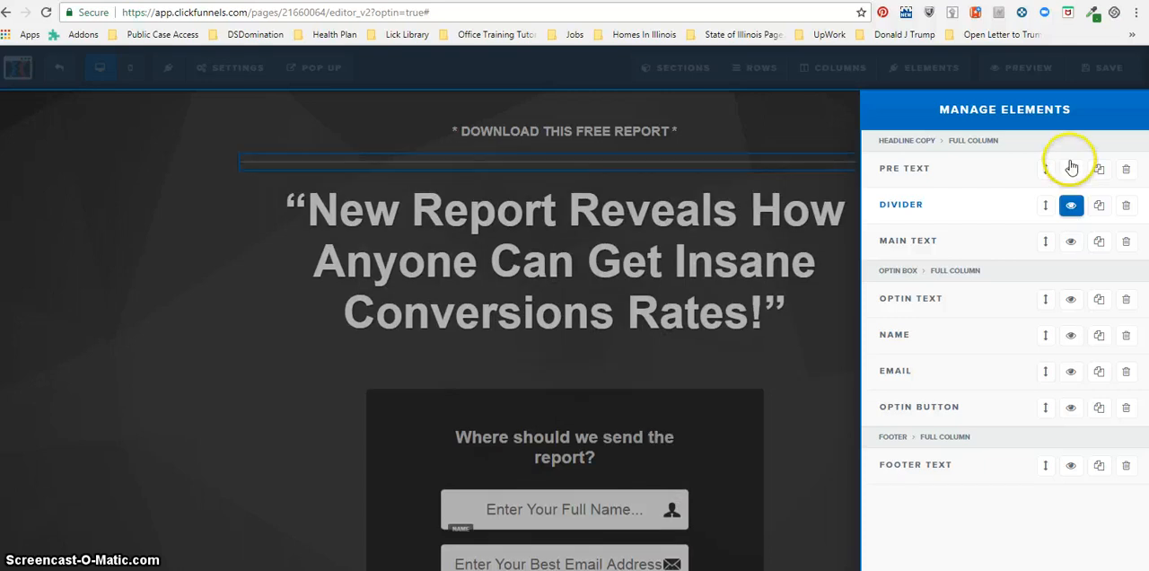
pyautogui.click(1084, 164)
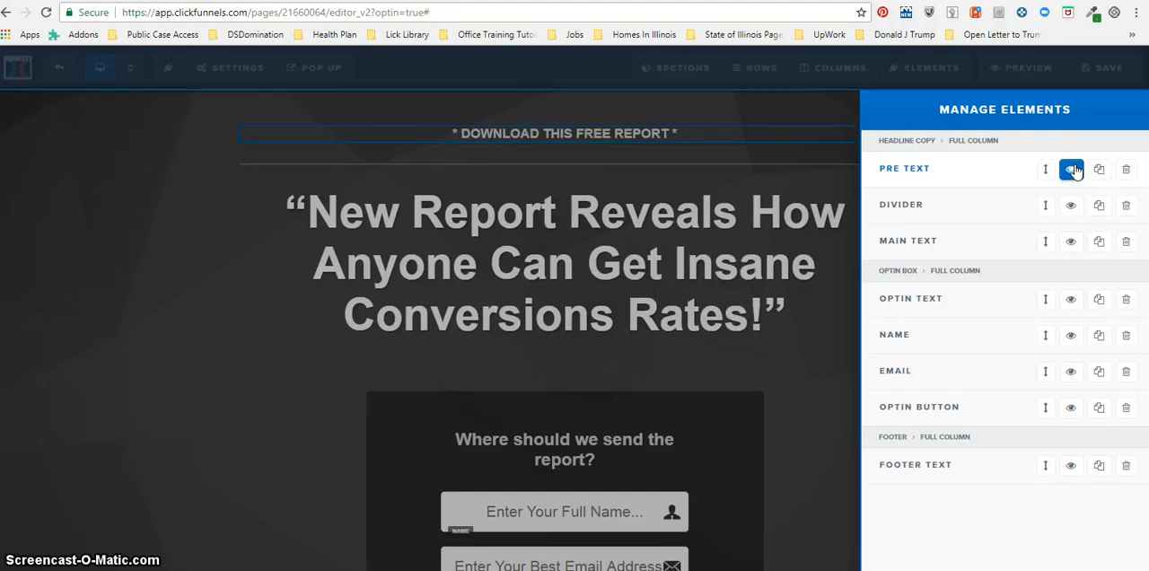
# Duplicate the Pre Text element twice in the headline column and close the element list.
pyautogui.click(1099, 170)
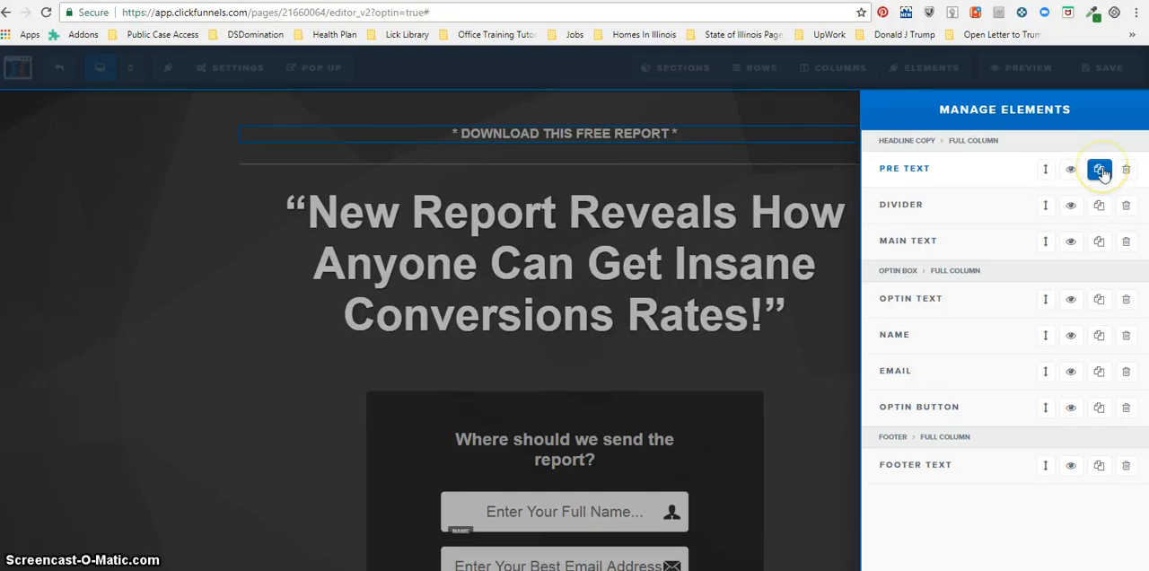
pyautogui.click(1100, 170)
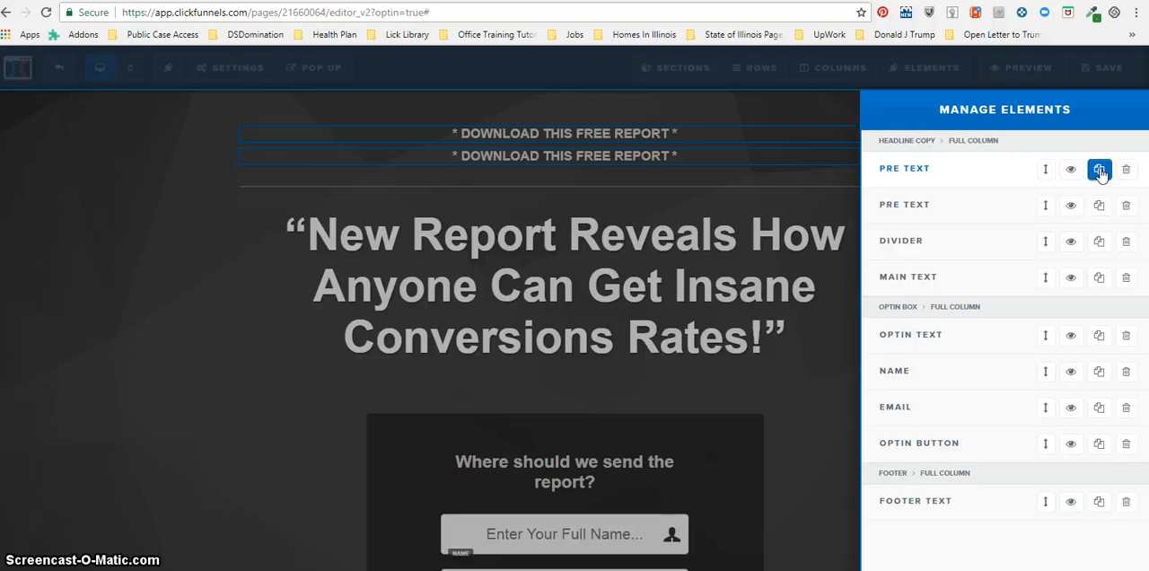
pyautogui.click(689, 141)
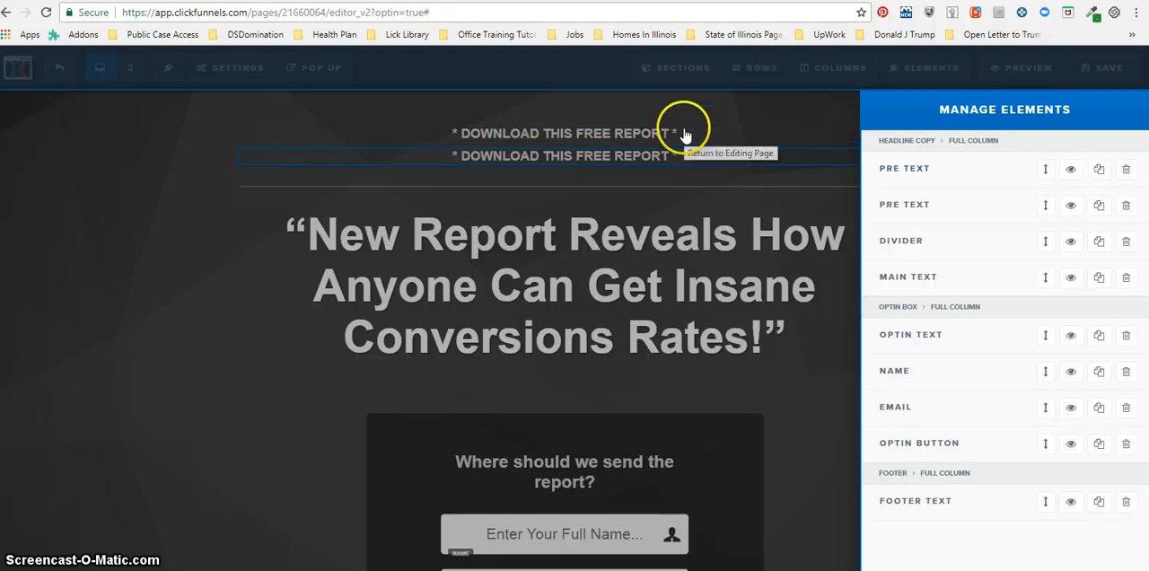
pyautogui.click(1098, 170)
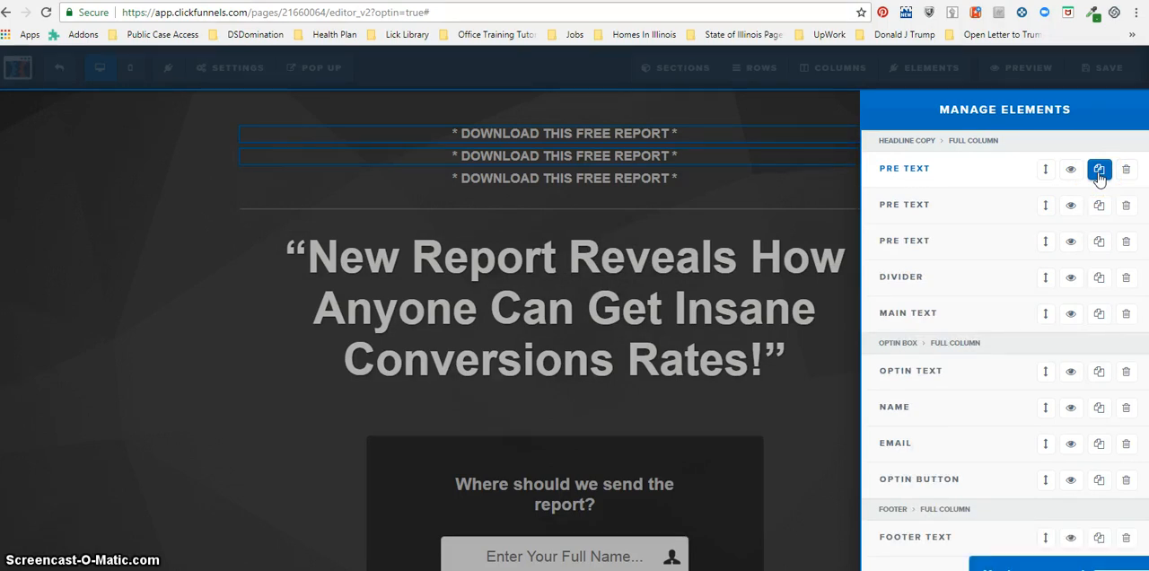
pyautogui.click(688, 252)
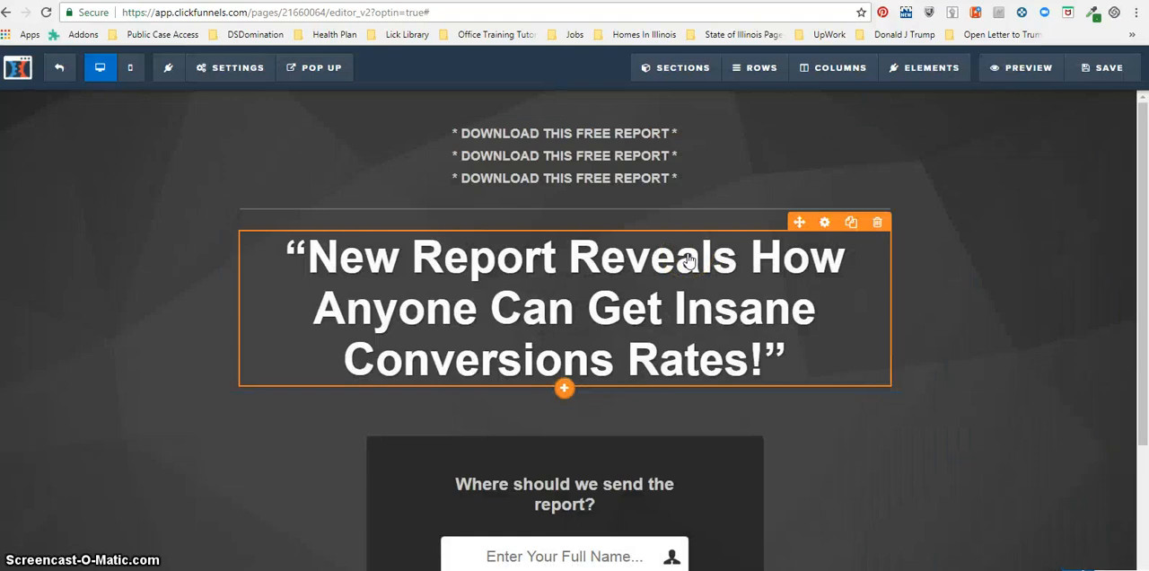
pyautogui.click(696, 256)
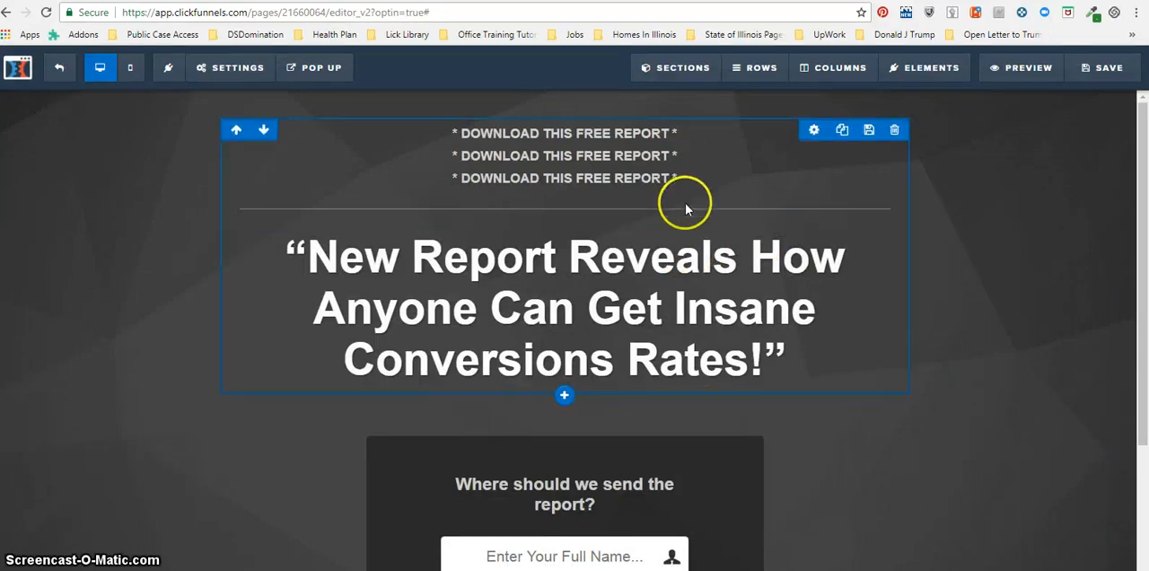
# Open the Main Text element's settings twice from the list for managing page elements.
pyautogui.click(745, 235)
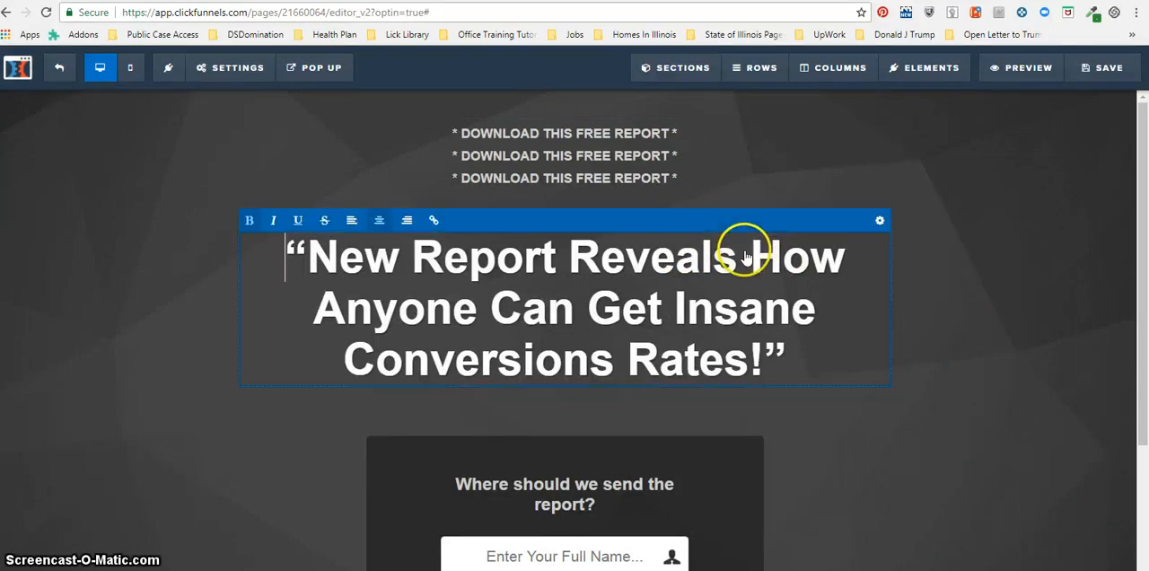
pyautogui.moveTo(938, 72)
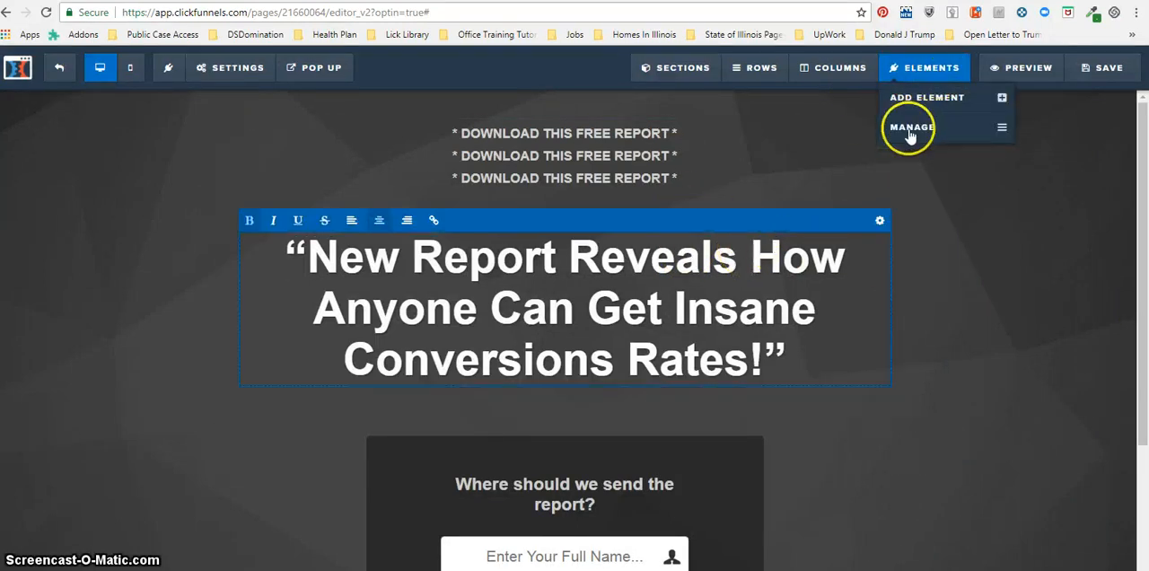
pyautogui.click(910, 134)
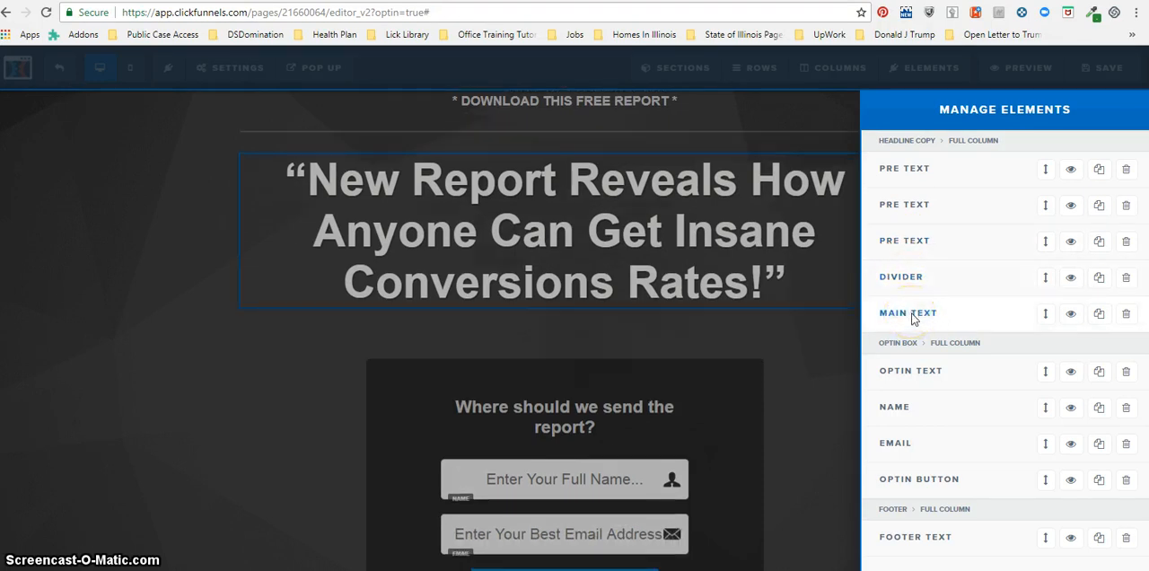
pyautogui.click(911, 314)
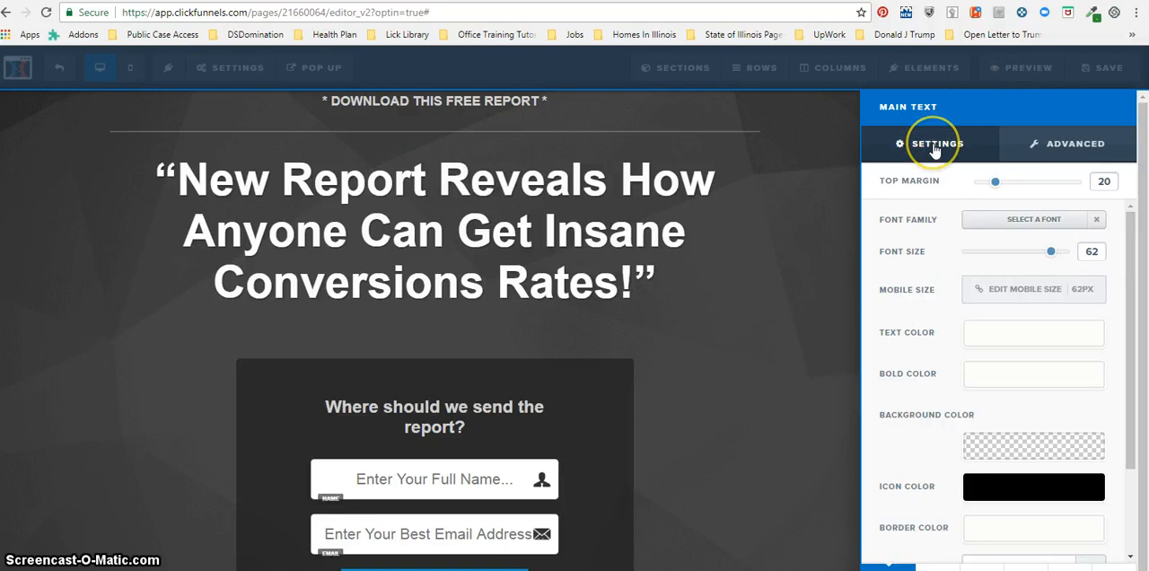
pyautogui.click(924, 70)
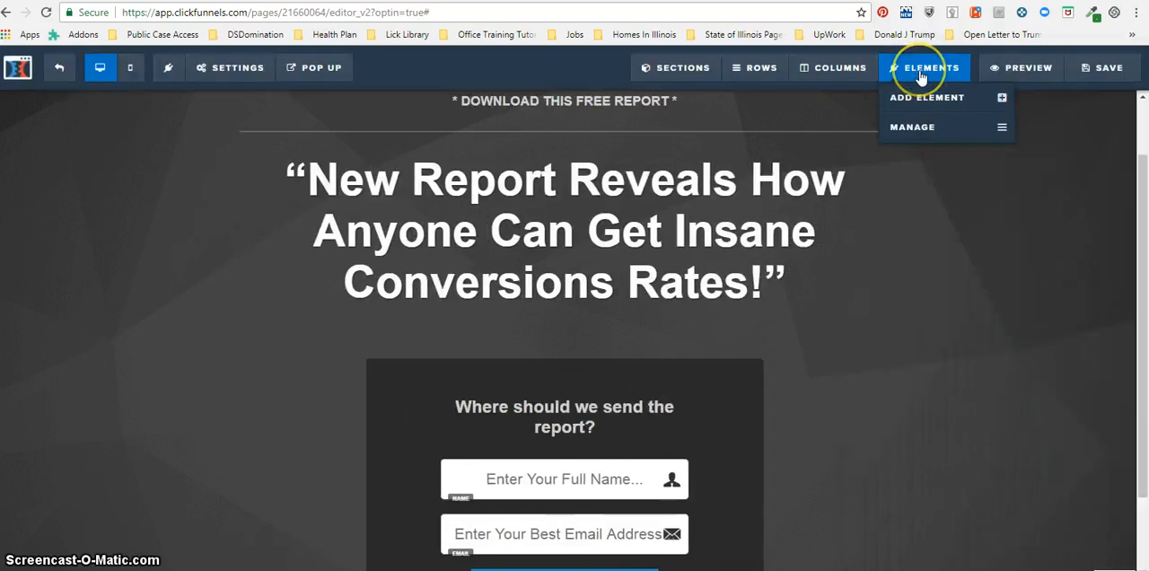
pyautogui.click(913, 126)
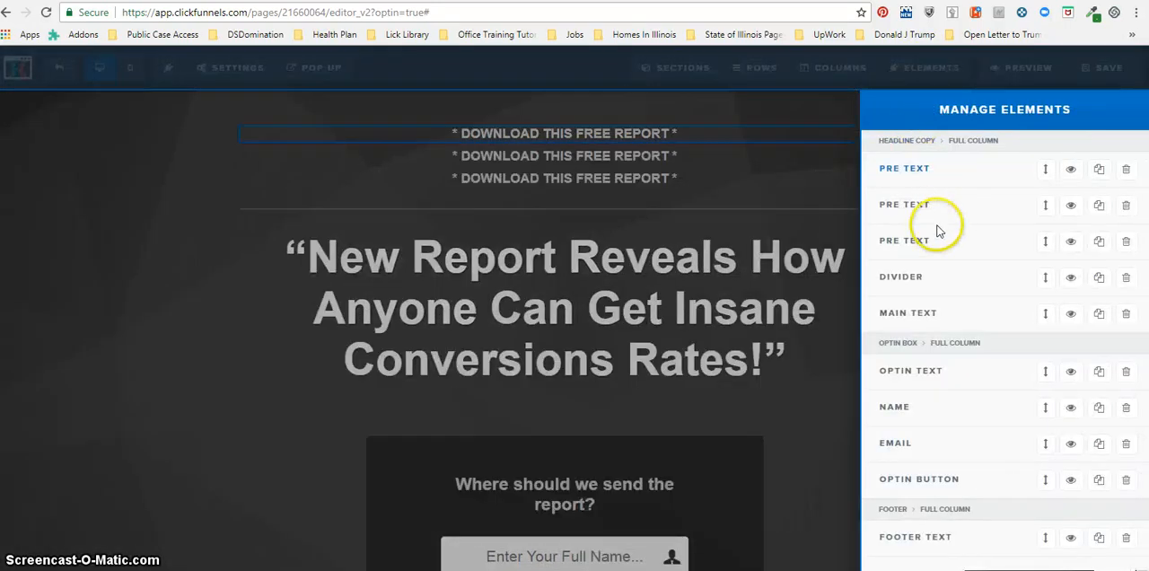
pyautogui.click(913, 314)
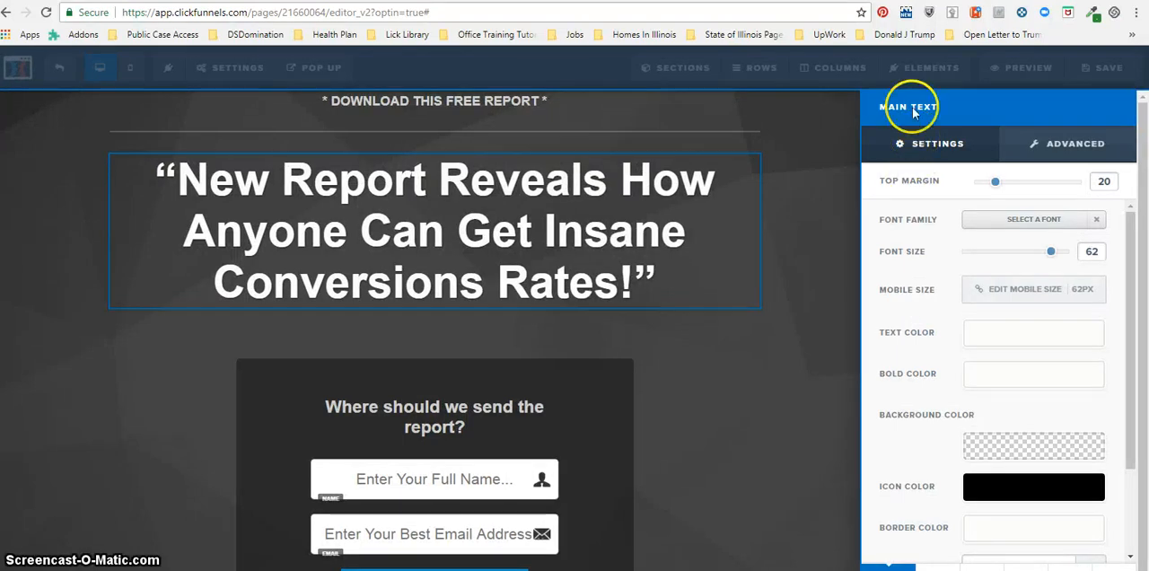
# Reopen the element list, duplicate Main Text in the headline column and delete the first of the two Main Text elements.
pyautogui.click(926, 66)
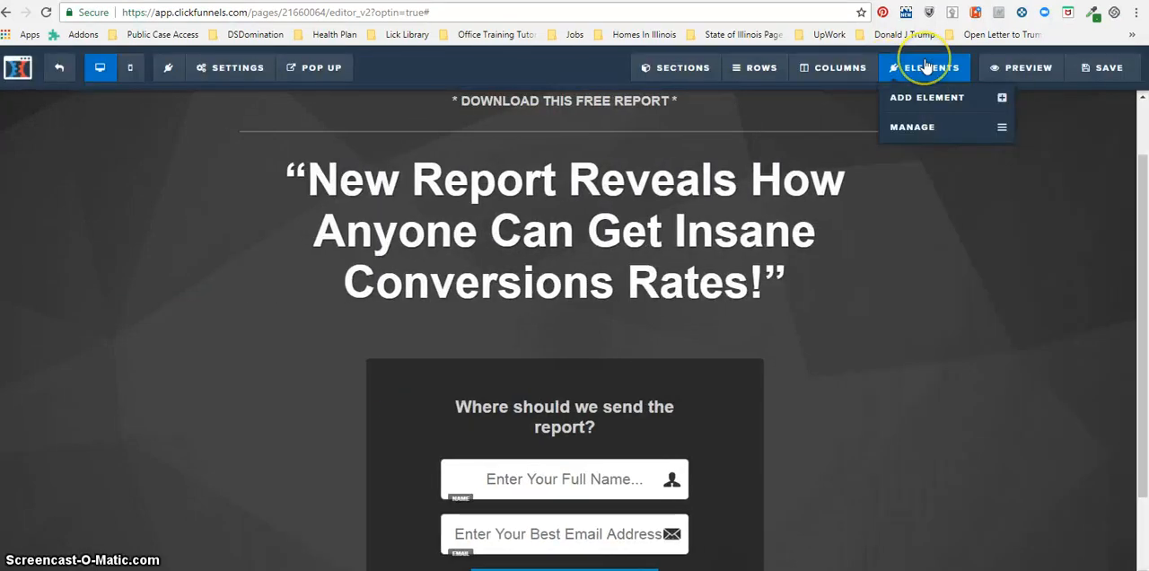
pyautogui.click(912, 128)
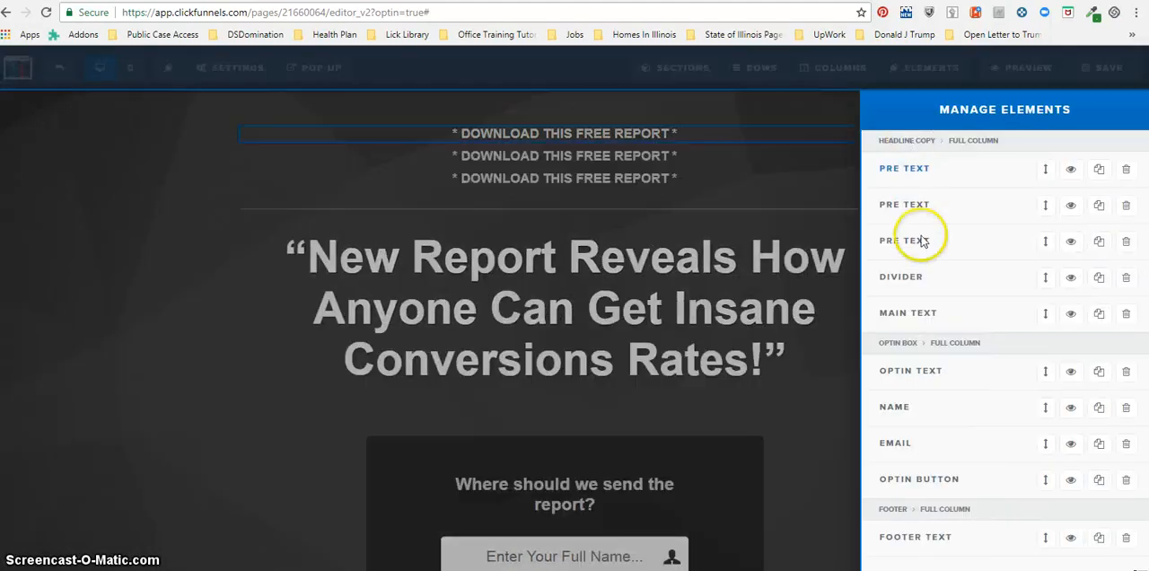
pyautogui.click(925, 312)
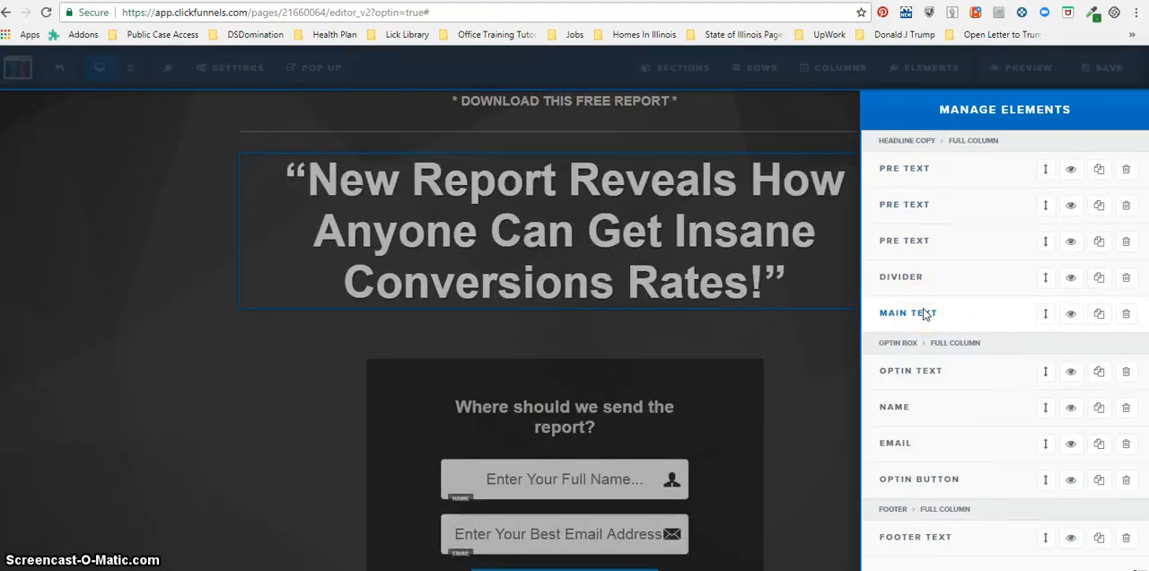
pyautogui.click(1098, 314)
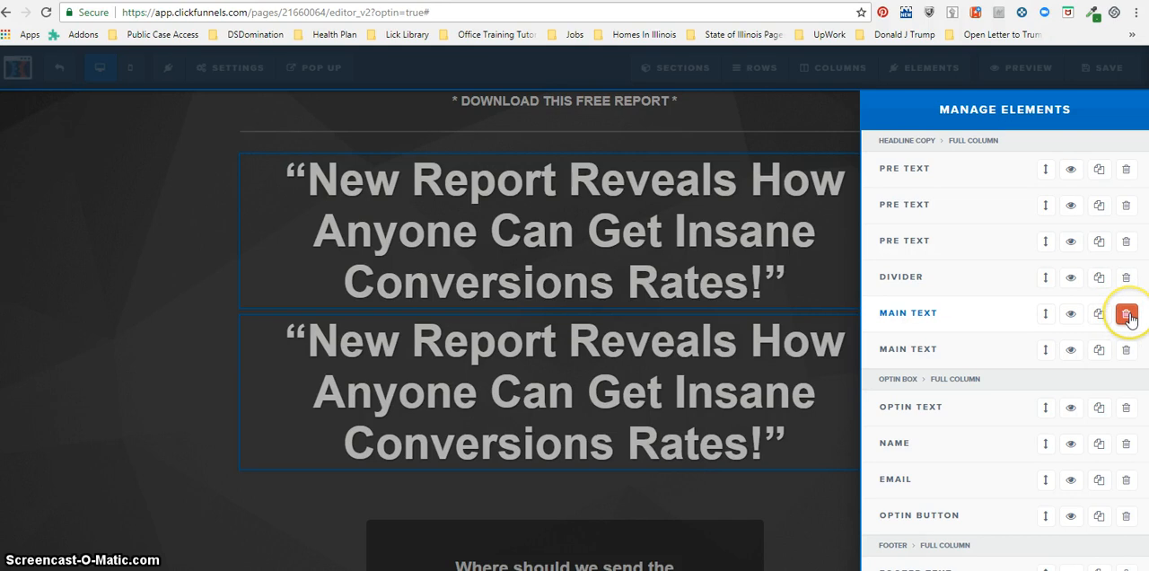
pyautogui.click(1126, 314)
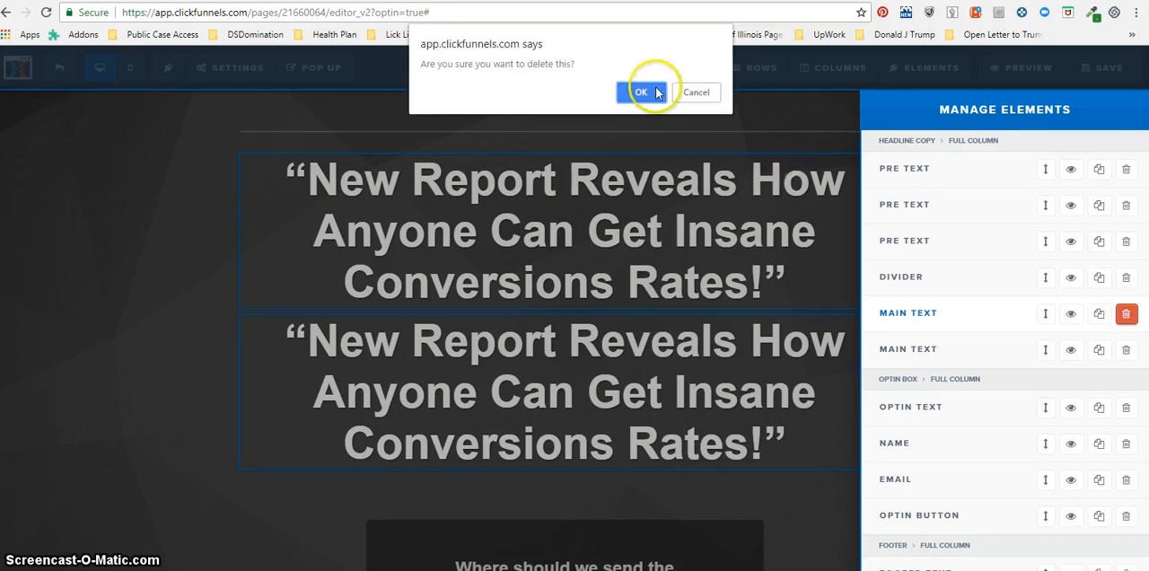
pyautogui.click(650, 93)
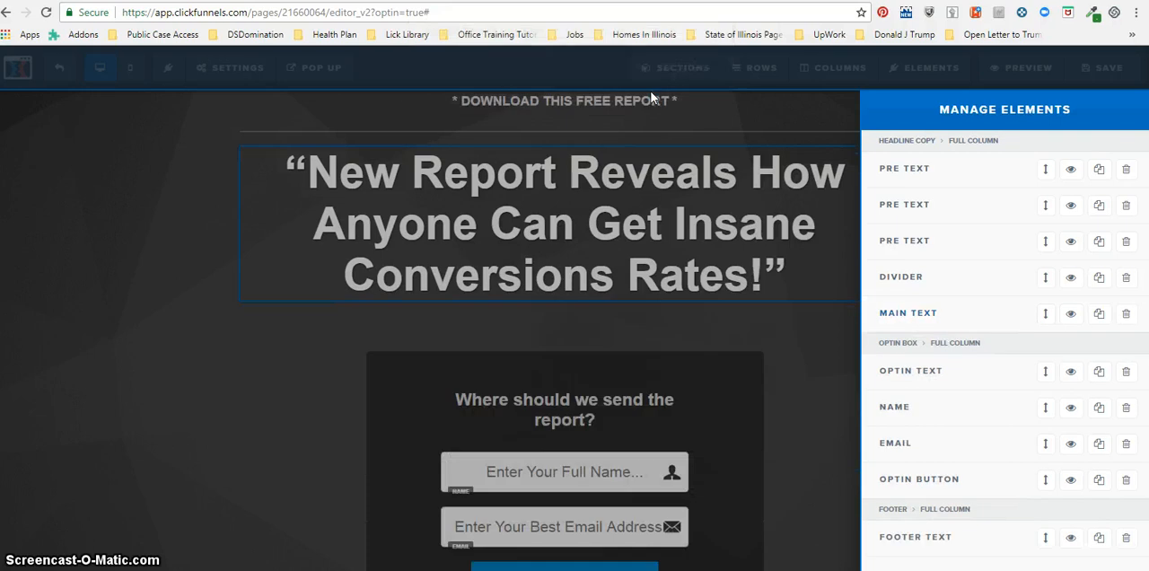